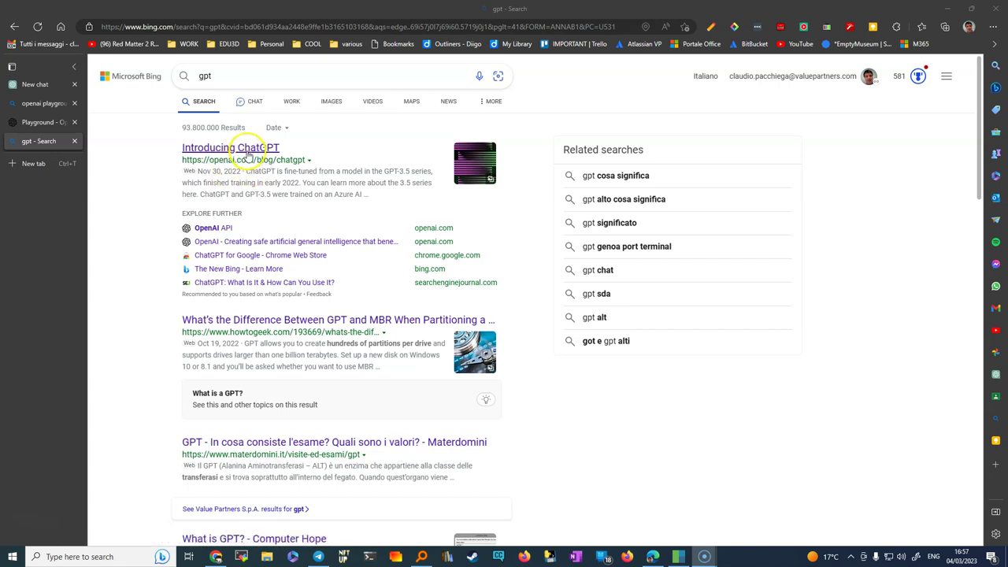
# Open ChatGPT from OpenAI's Introducing ChatGPT page and set the chat model to Legacy
pyautogui.click(237, 148)
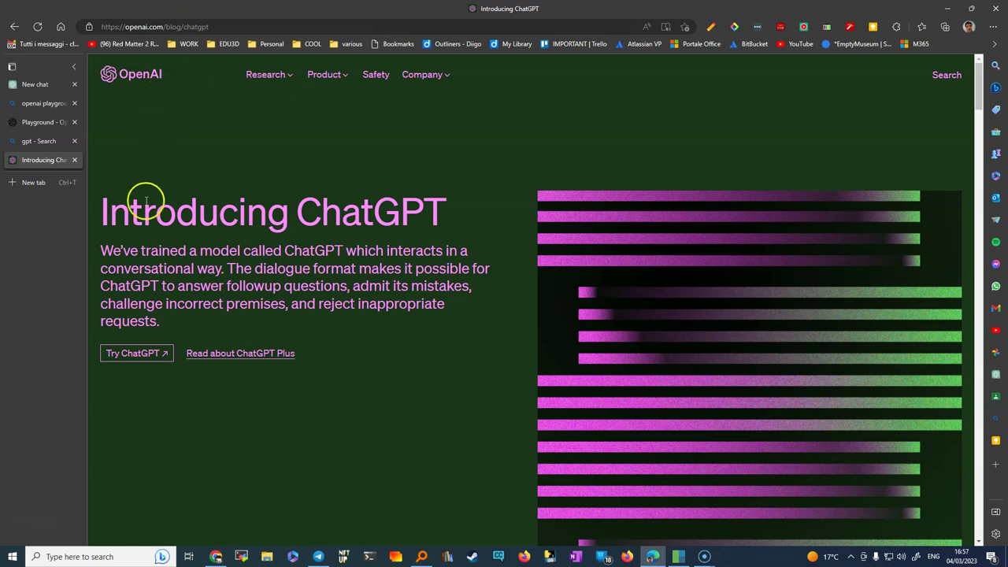
pyautogui.click(136, 354)
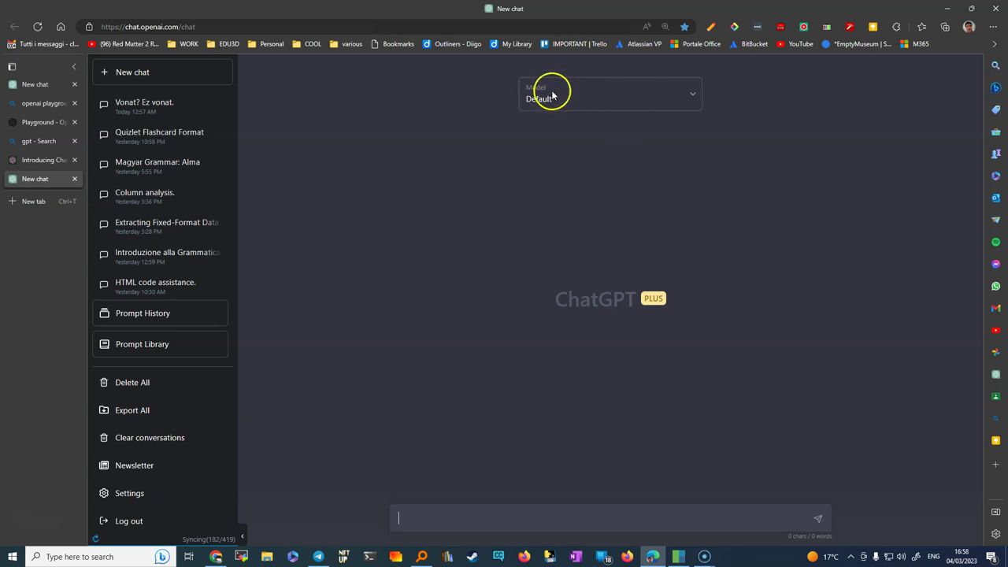
pyautogui.click(693, 95)
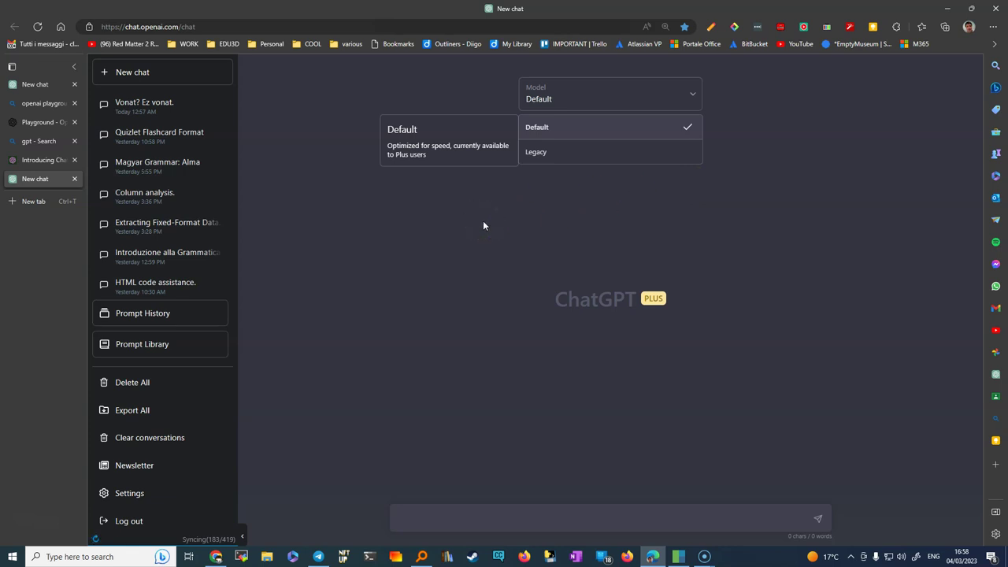
pyautogui.click(587, 157)
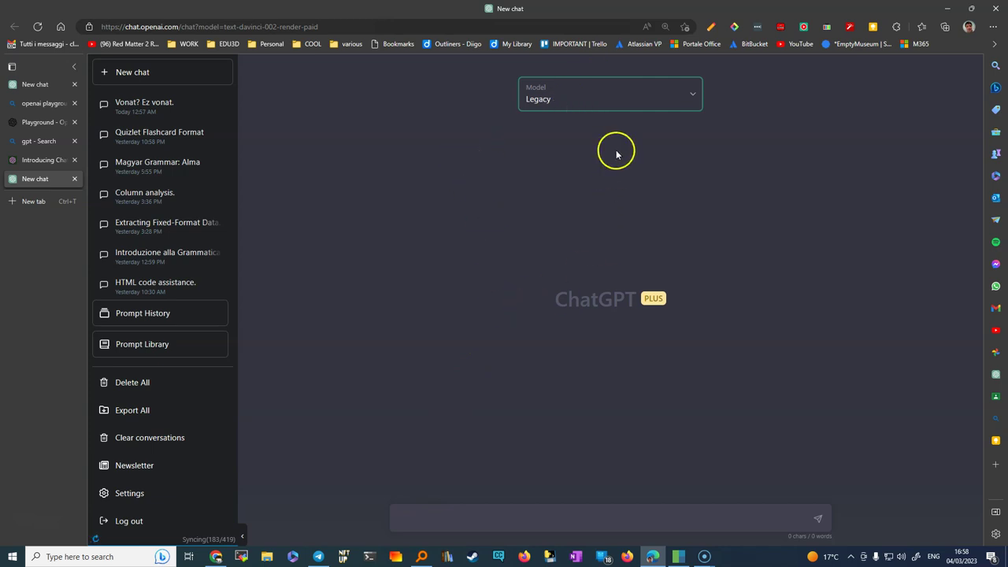
# Ask the Legacy model "Di che colore era il cavallo bianco di napoleone."
pyautogui.click(421, 519)
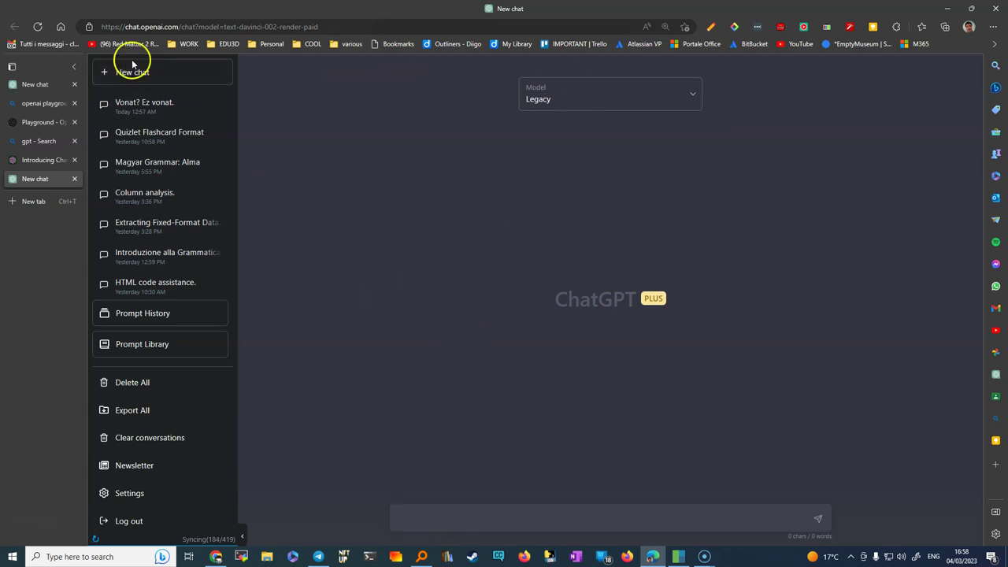
pyautogui.click(408, 513)
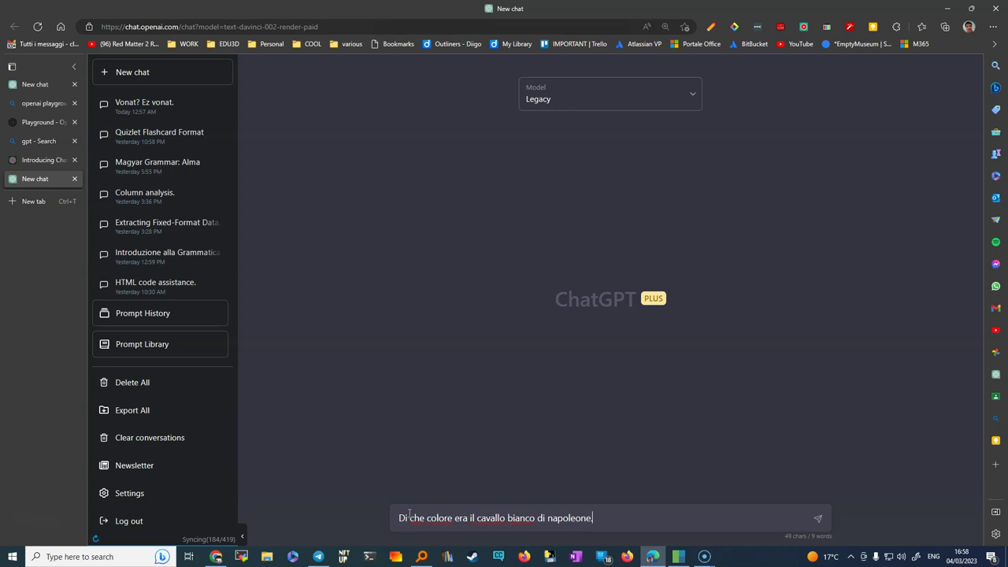
pyautogui.press('Return')
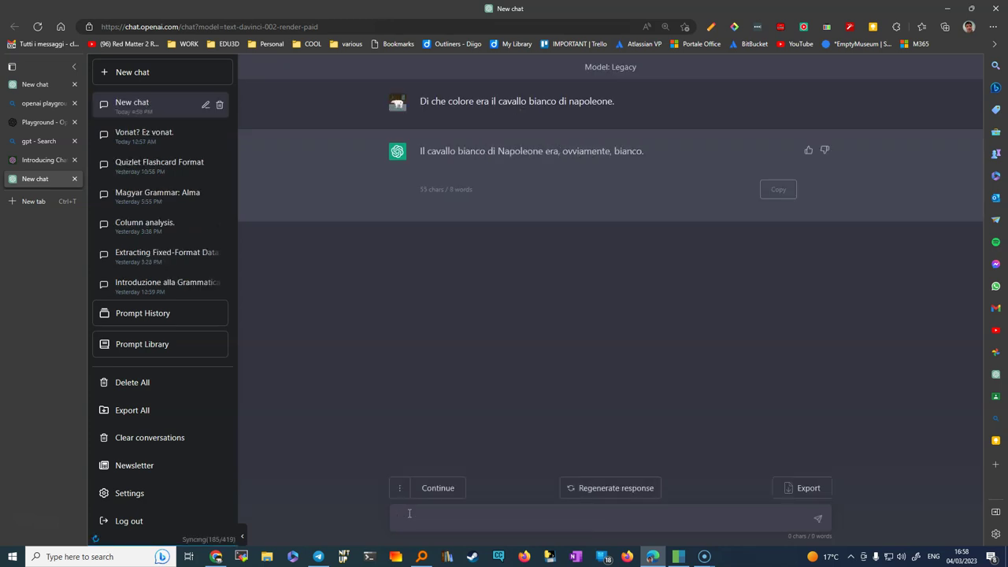
pyautogui.click(486, 228)
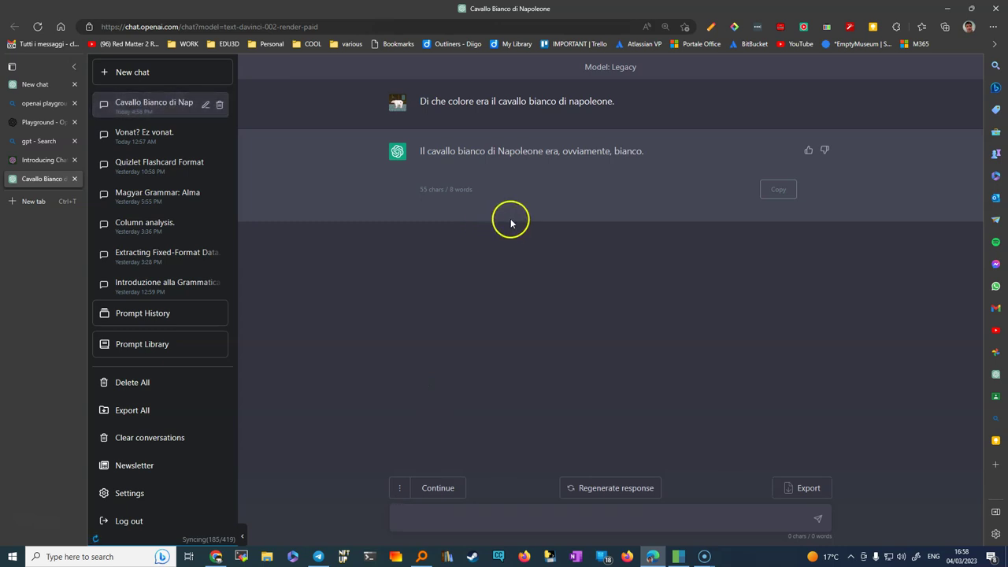
pyautogui.moveTo(637, 108)
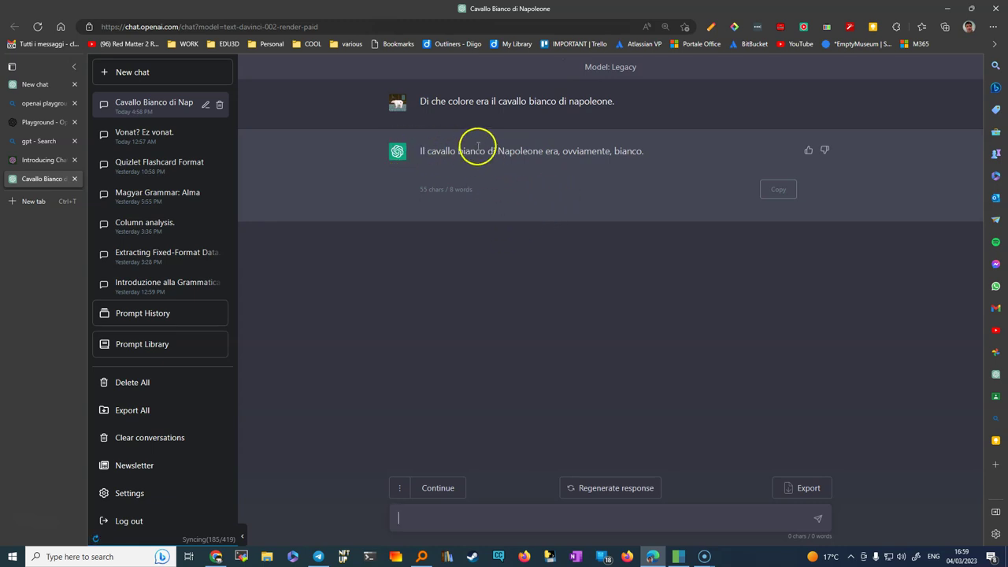
# Start a new chat with the Default model and ask "di che colore era il cavallo bianco di napoleone"
pyautogui.click(132, 73)
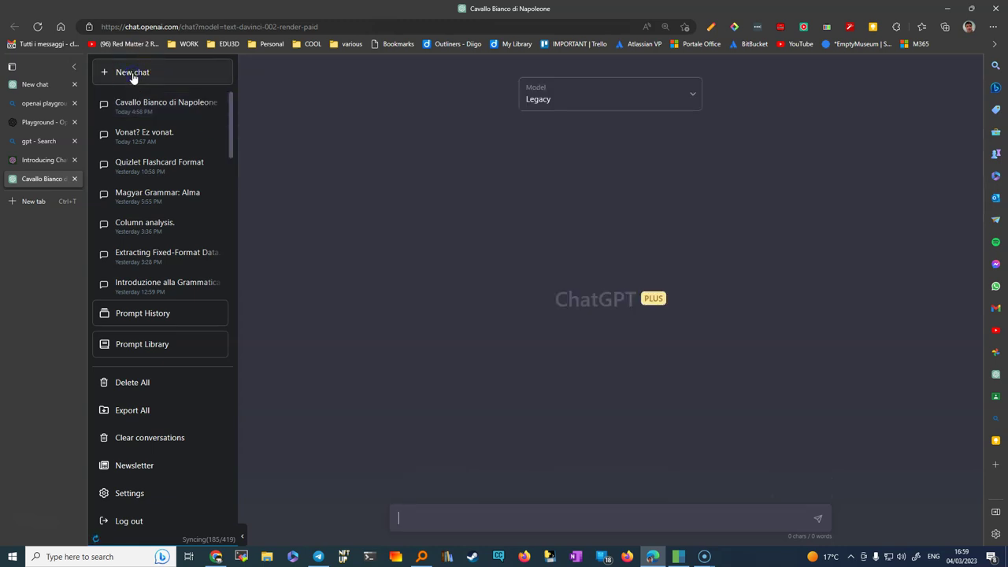
pyautogui.click(651, 97)
pyautogui.click(588, 129)
pyautogui.click(455, 519)
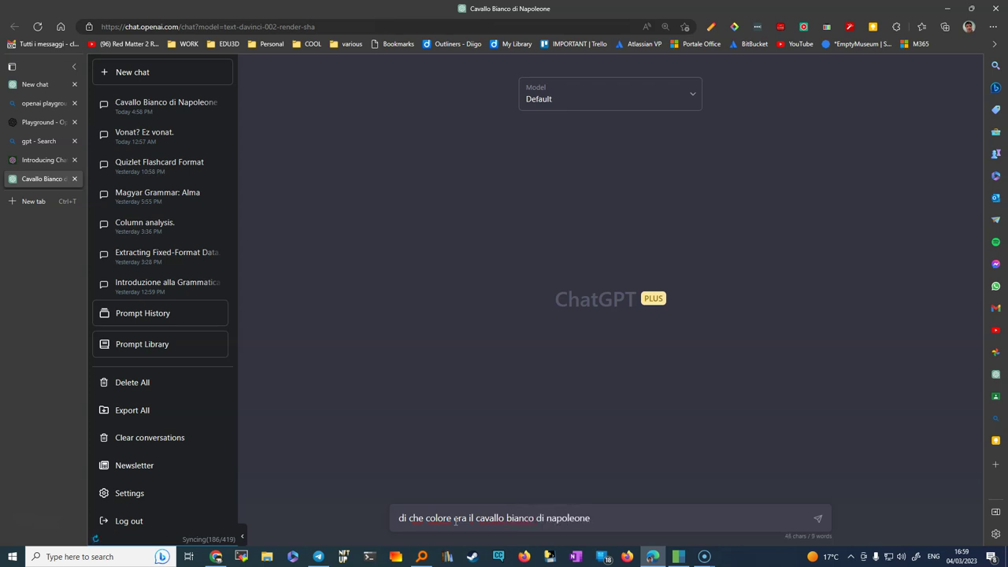
pyautogui.press('Return')
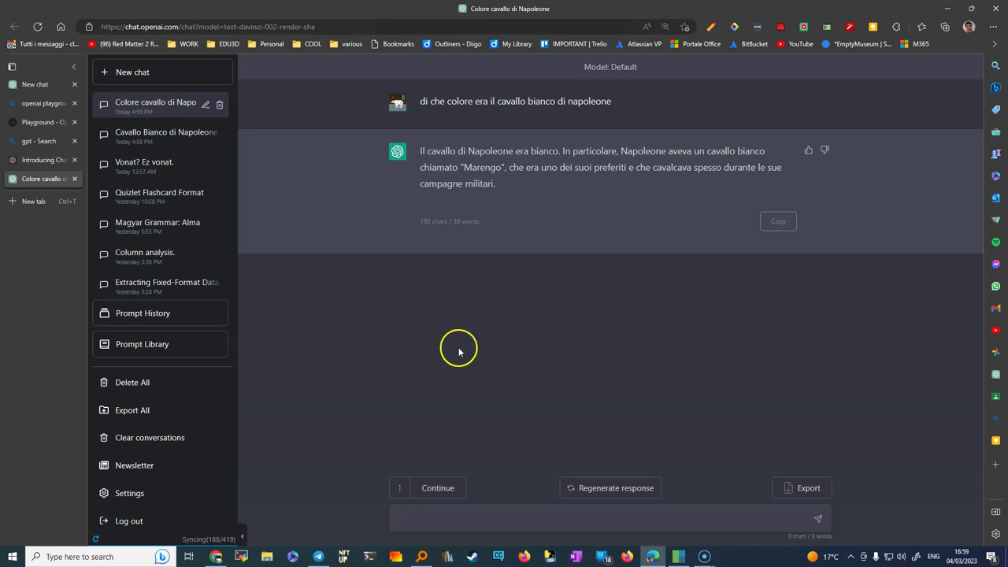
# Search the installed browser extensions for "chat", disable Superpower ChatGPT, and reload the ChatGPT page
pyautogui.click(897, 27)
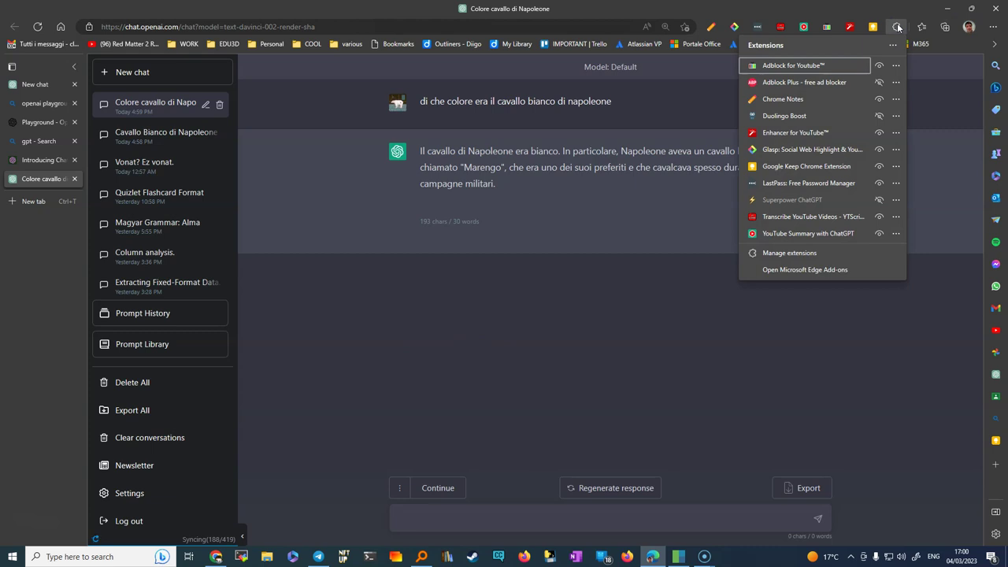
pyautogui.click(803, 252)
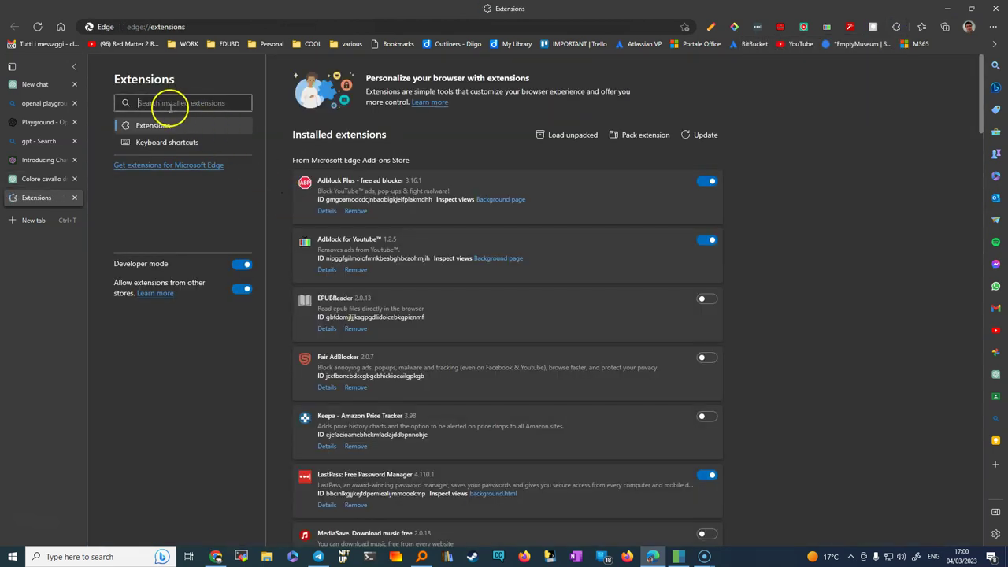
pyautogui.write('cha')
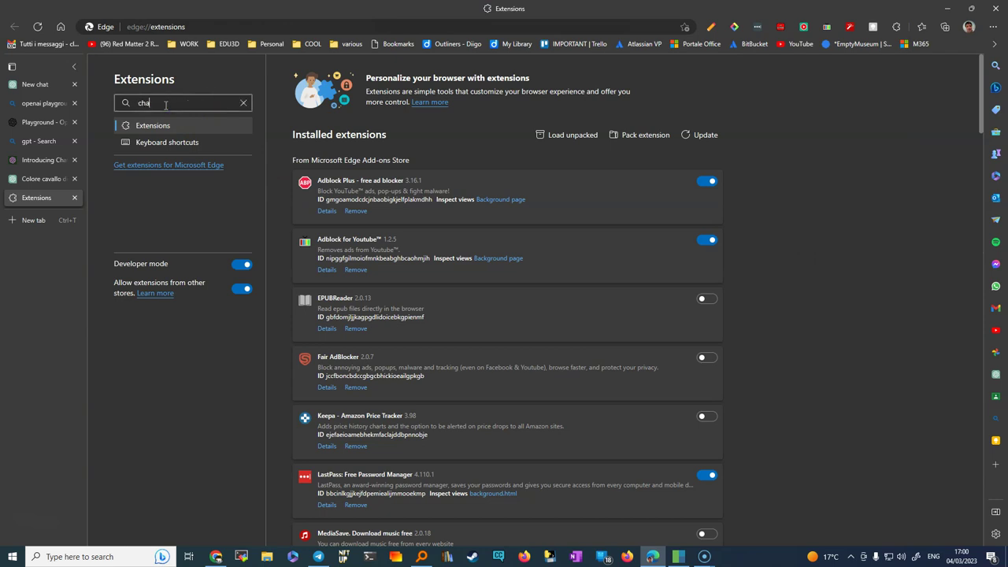
pyautogui.write('t')
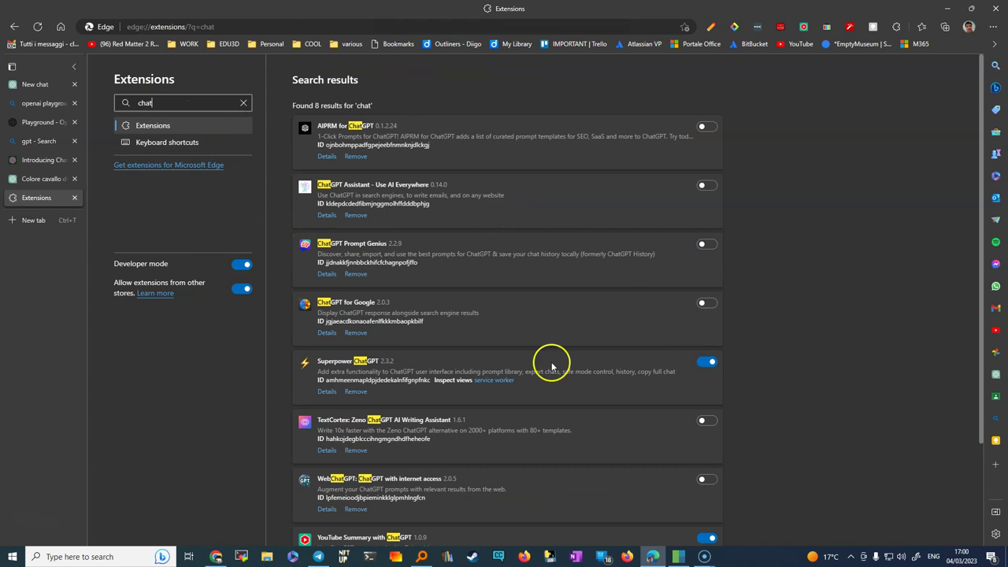
pyautogui.click(708, 362)
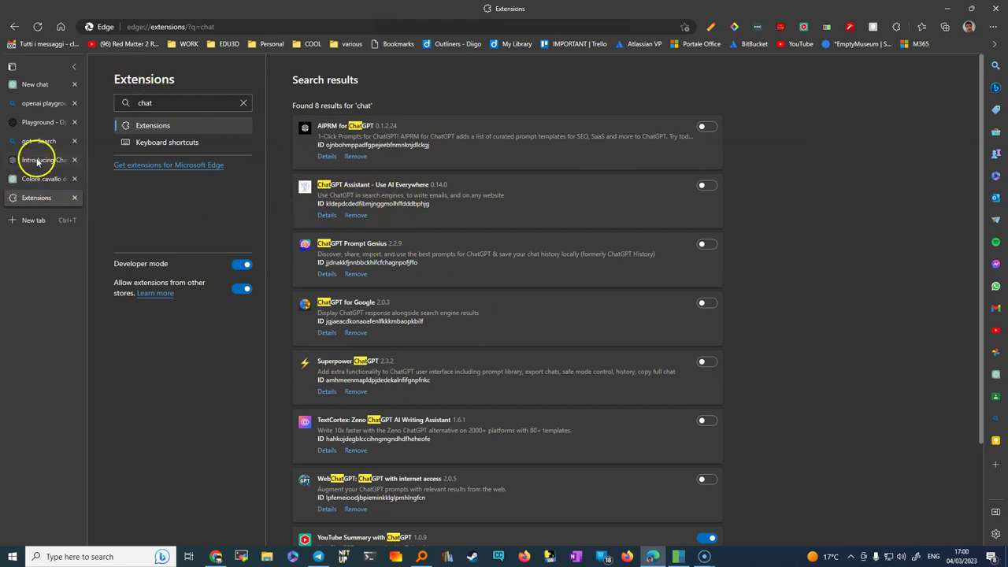
pyautogui.click(36, 179)
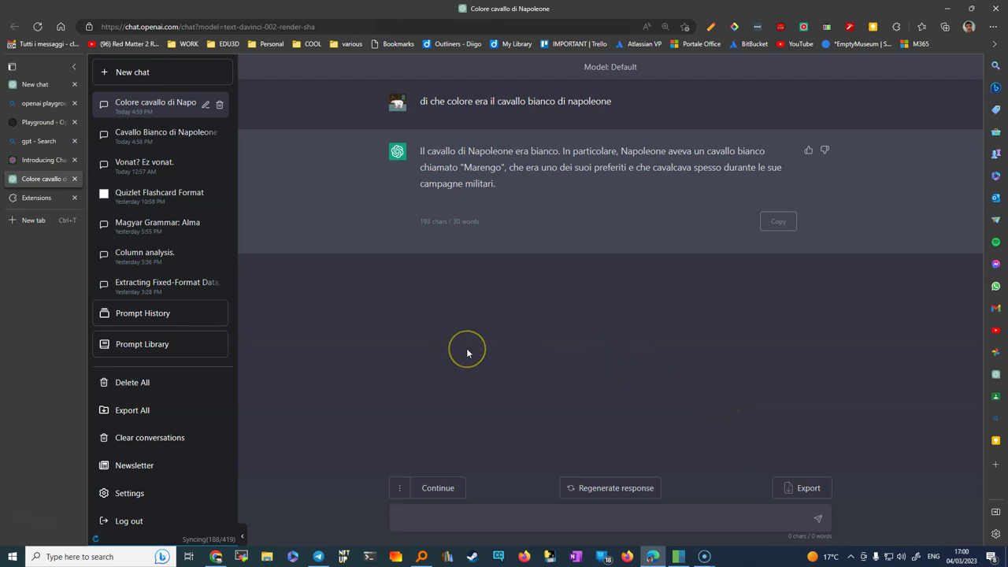
pyautogui.click(37, 26)
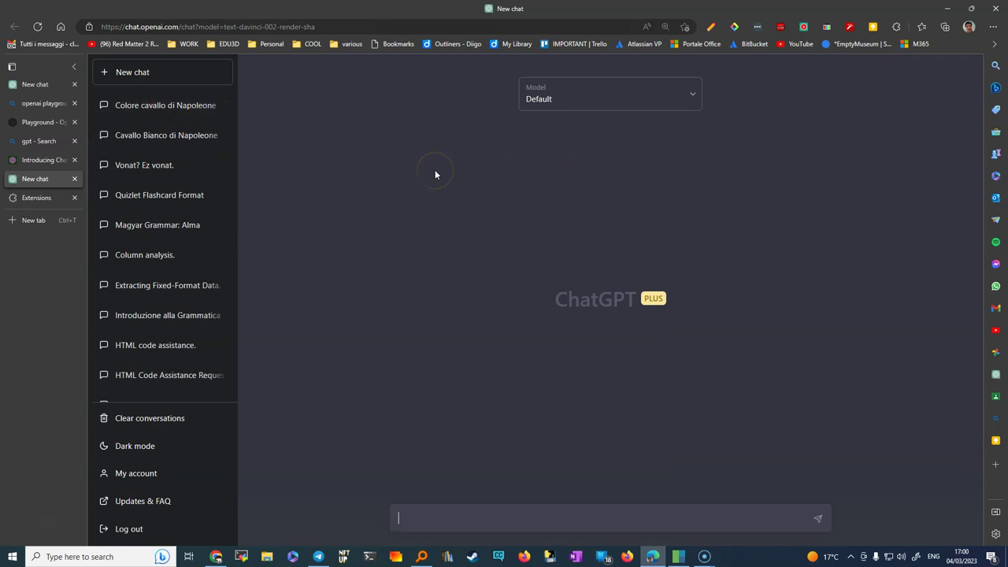
# Set the model to Legacy and ask "di che colore era il cavallo bianco di napoleone?"
pyautogui.click(595, 100)
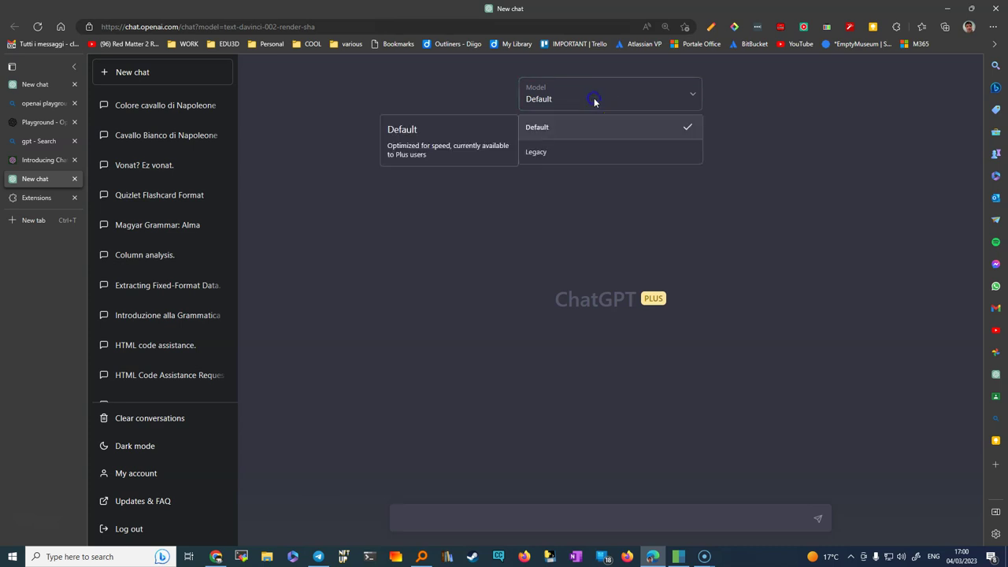
pyautogui.click(565, 150)
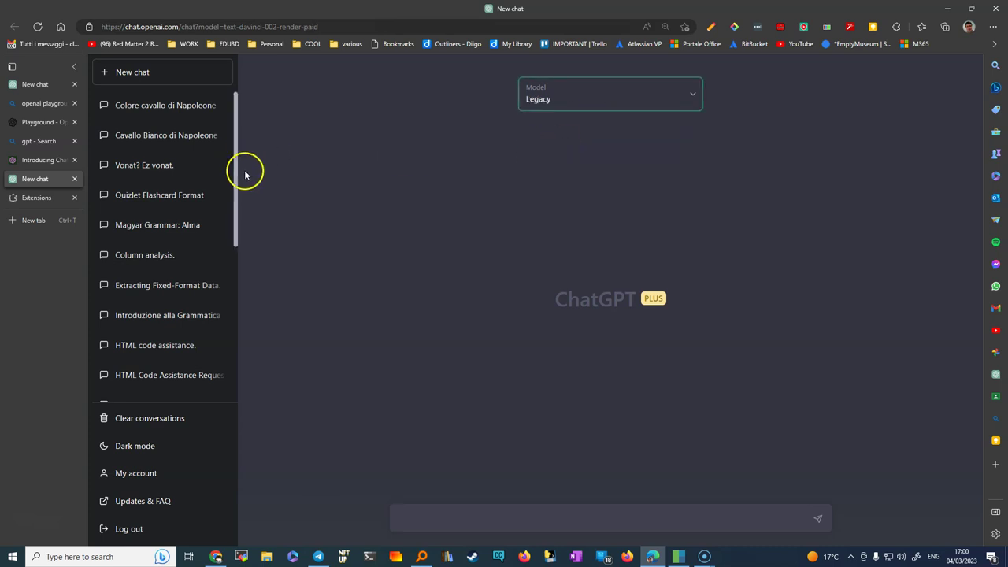
pyautogui.click(412, 521)
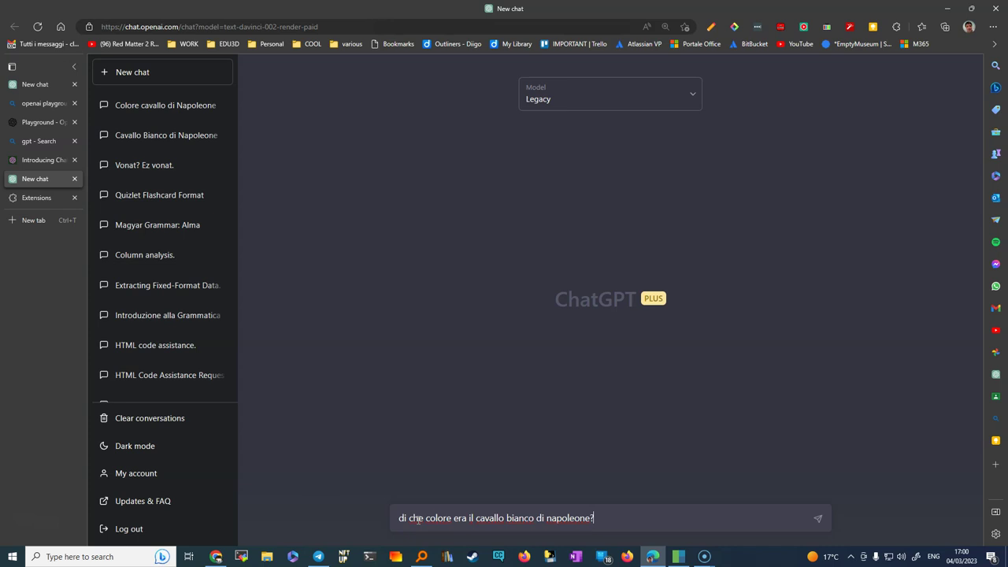
pyautogui.press('Return')
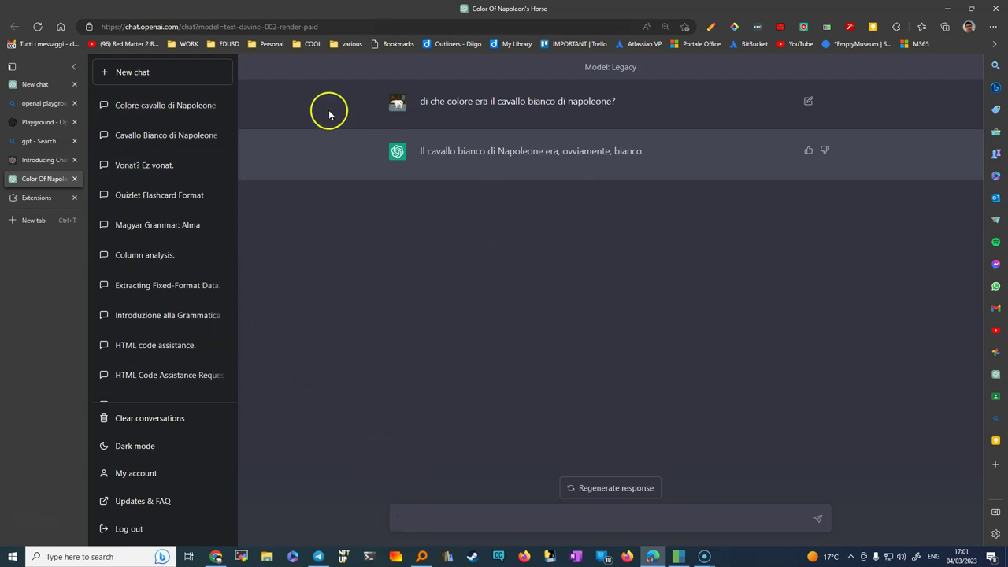
# Ask "di che colore era il cavallo bianco di napoleone?" in a new Default-model chat and regenerate the response
pyautogui.click(140, 74)
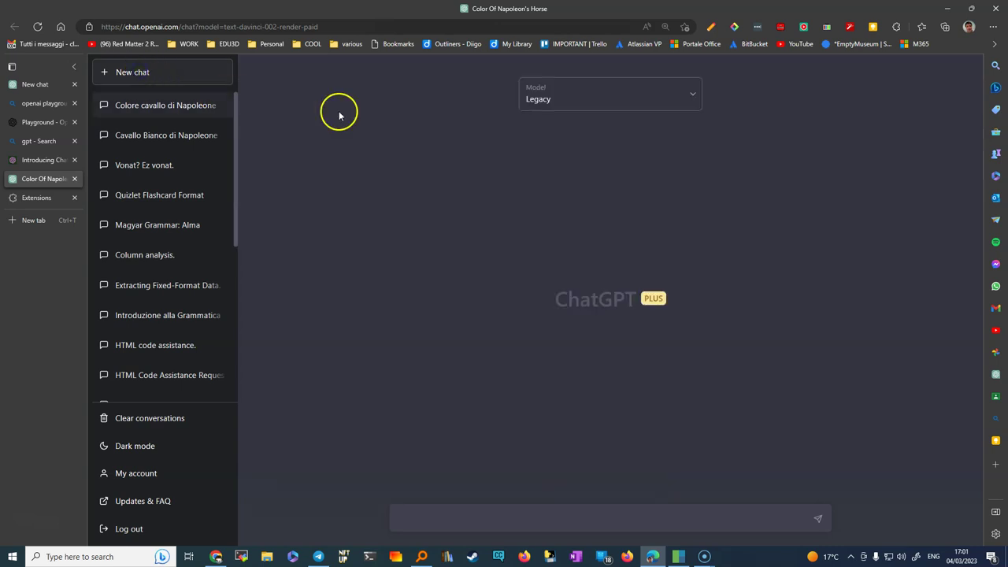
pyautogui.click(629, 98)
pyautogui.click(579, 126)
pyautogui.click(423, 516)
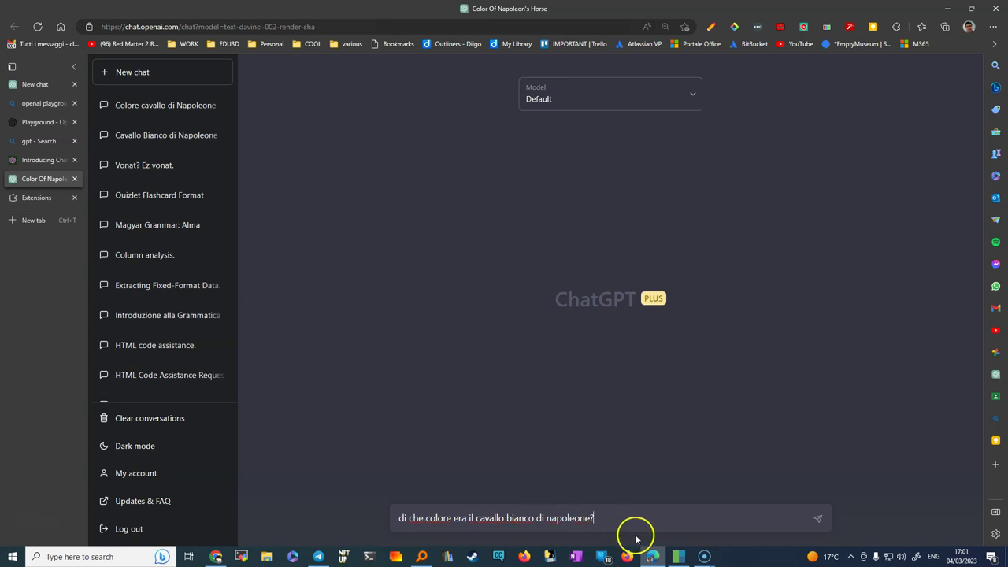
pyautogui.click(820, 521)
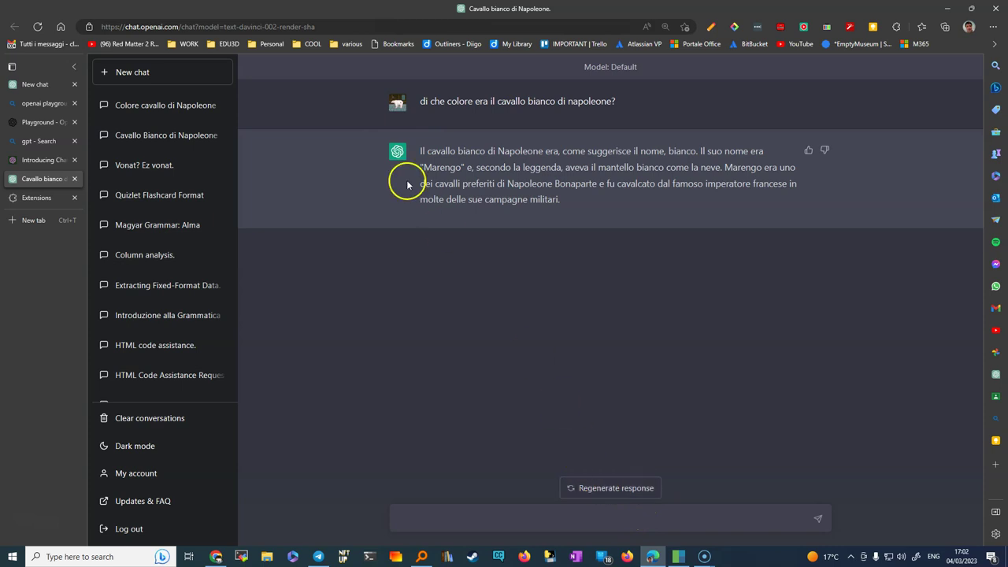
pyautogui.click(601, 488)
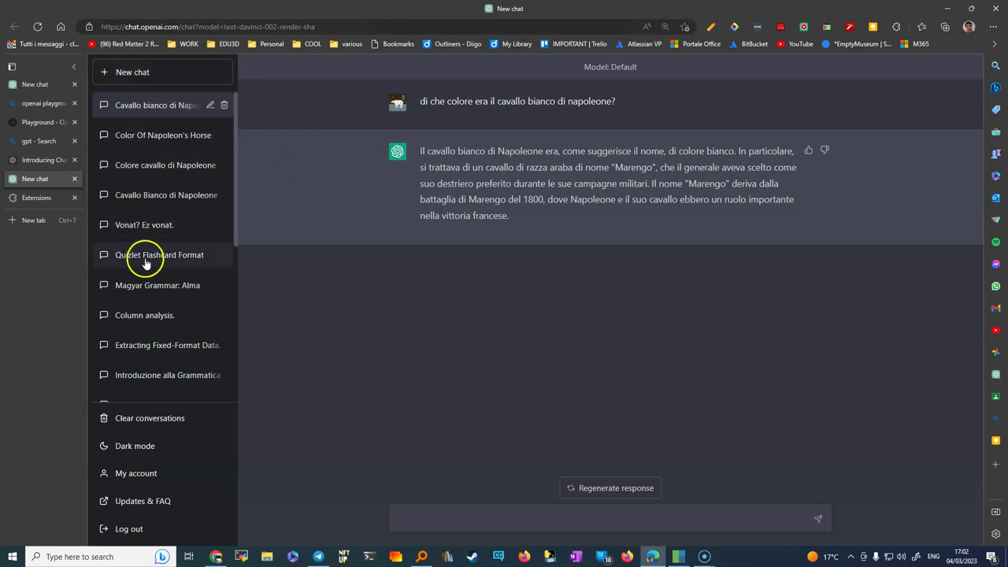
# Look through the conversation history and switch the ChatGPT interface to the light theme
pyautogui.scroll(-2, 112, 363)
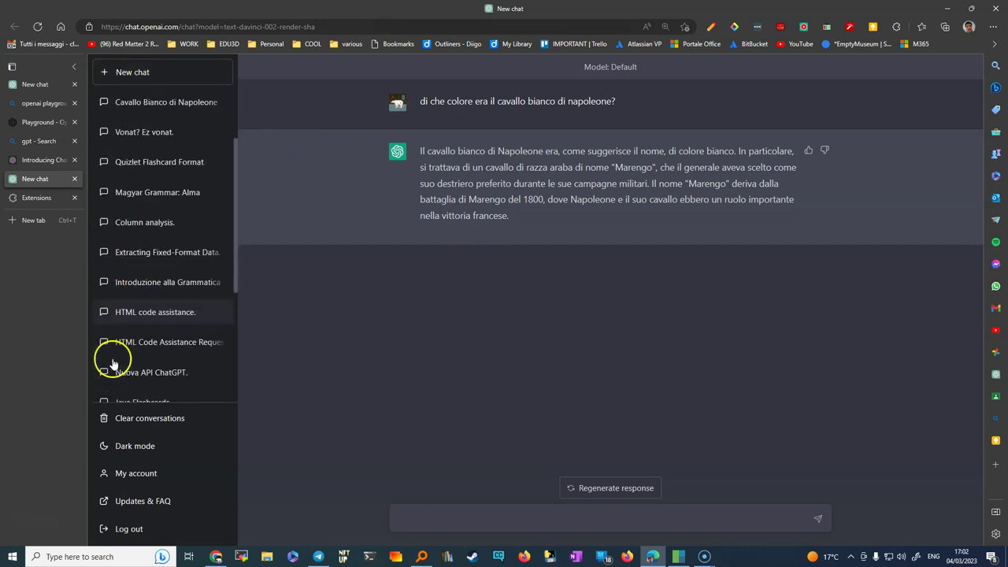
pyautogui.scroll(3, 108, 360)
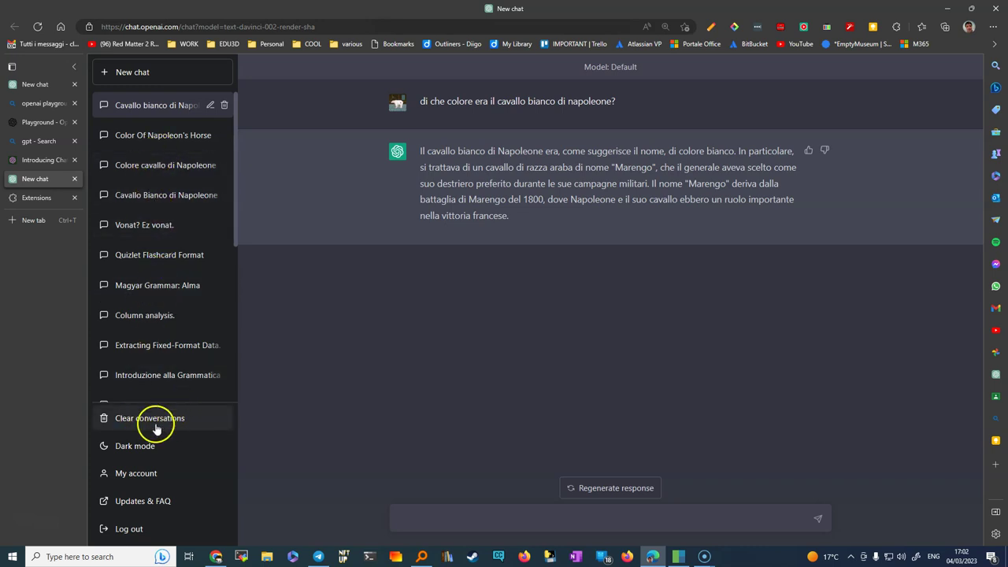
pyautogui.click(135, 448)
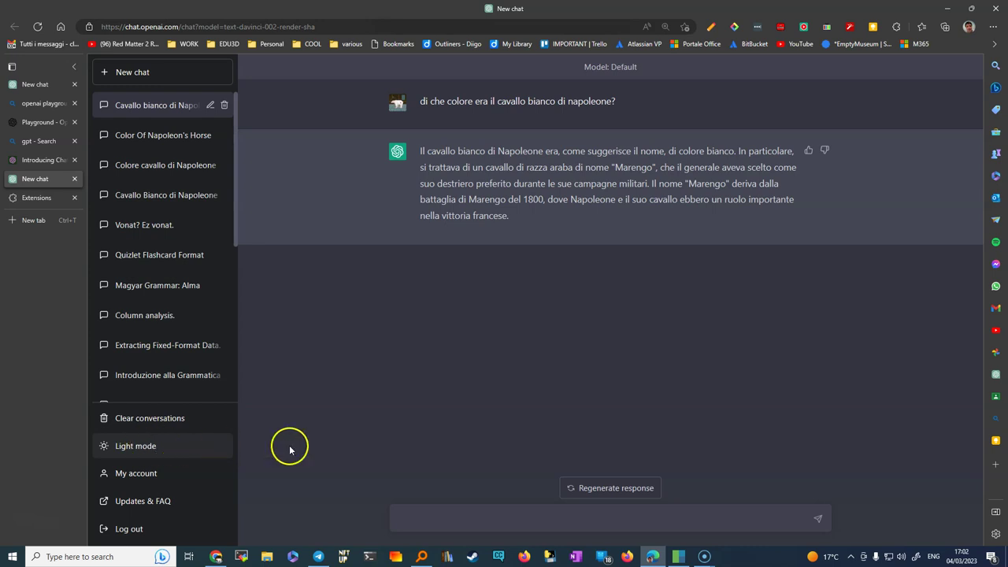
pyautogui.click(136, 446)
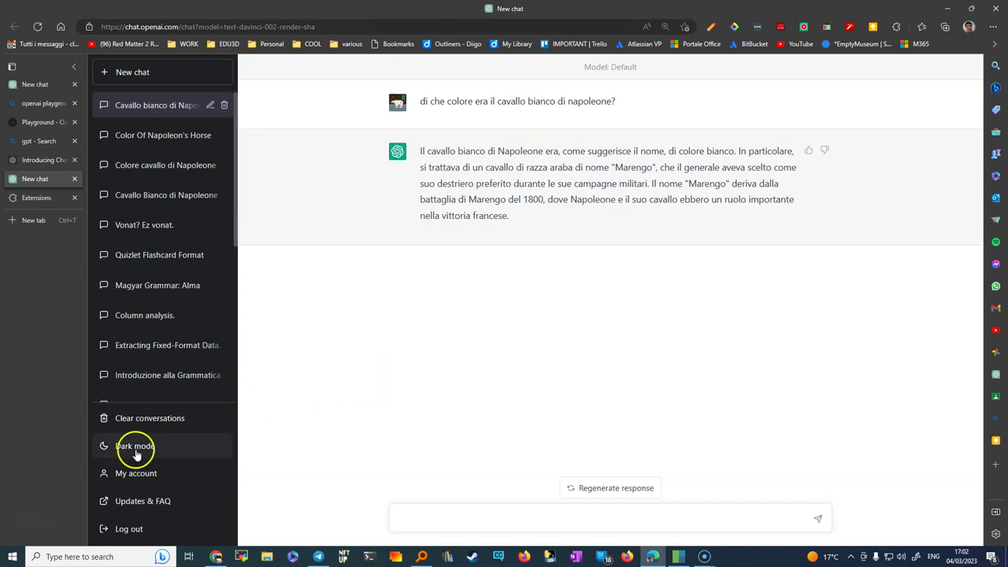
# View the account's subscription plan and open the ChatGPT updates and FAQ page
pyautogui.click(132, 476)
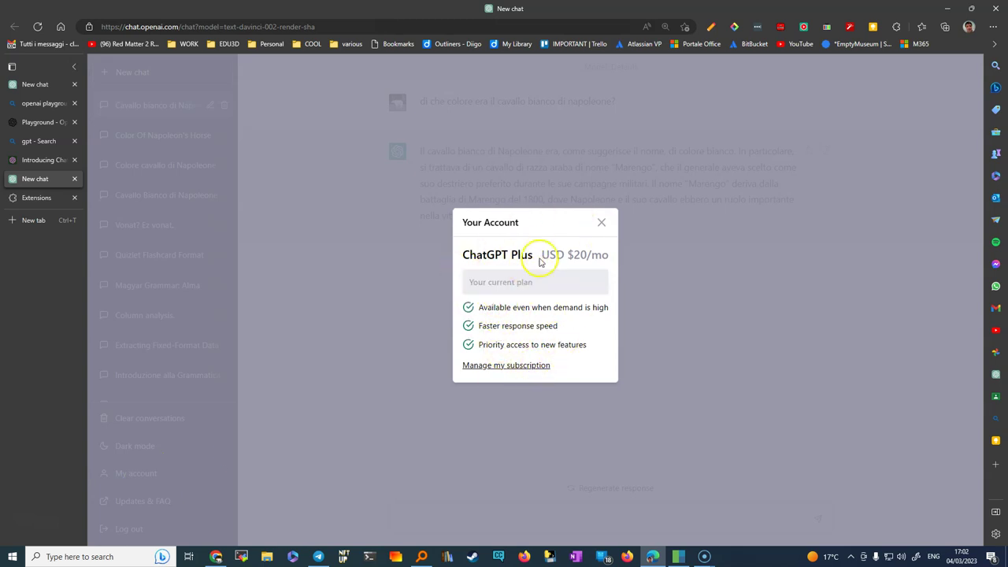
pyautogui.click(601, 225)
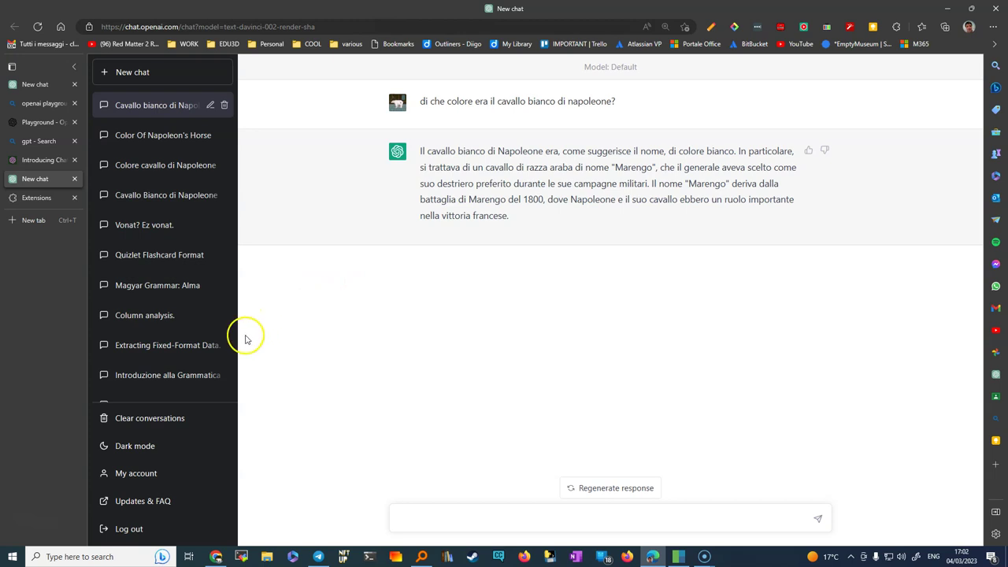
pyautogui.click(137, 501)
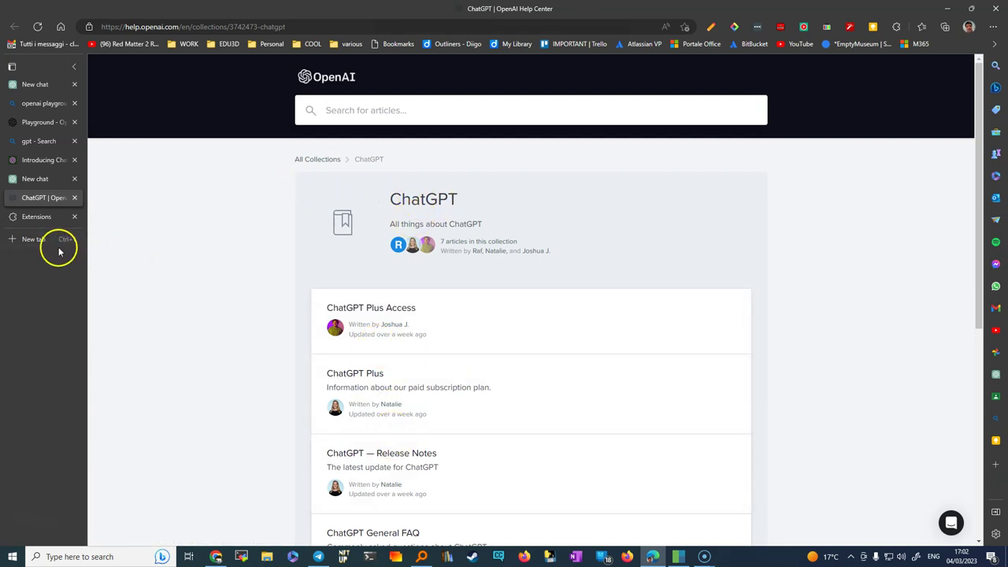
# Return to the ChatGPT chat page and open the past conversation "Magyar Grammar: Alma"
pyautogui.click(39, 105)
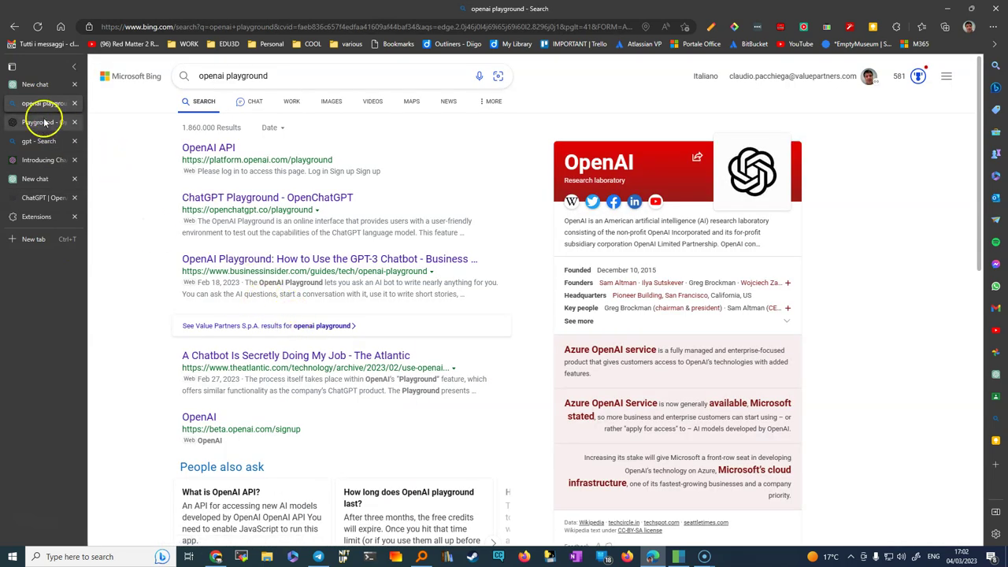
pyautogui.click(38, 180)
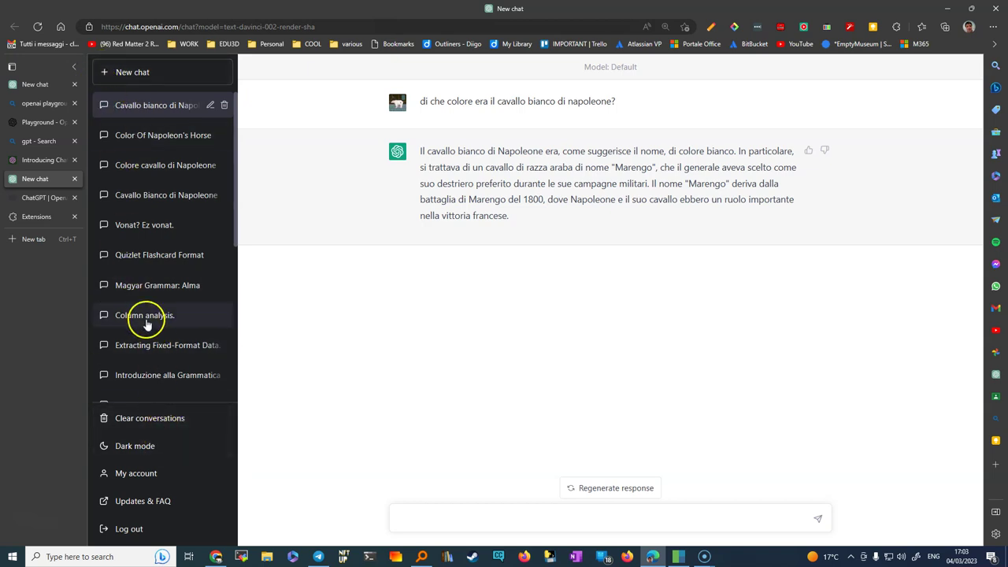
pyautogui.click(143, 288)
pyautogui.moveTo(833, 158)
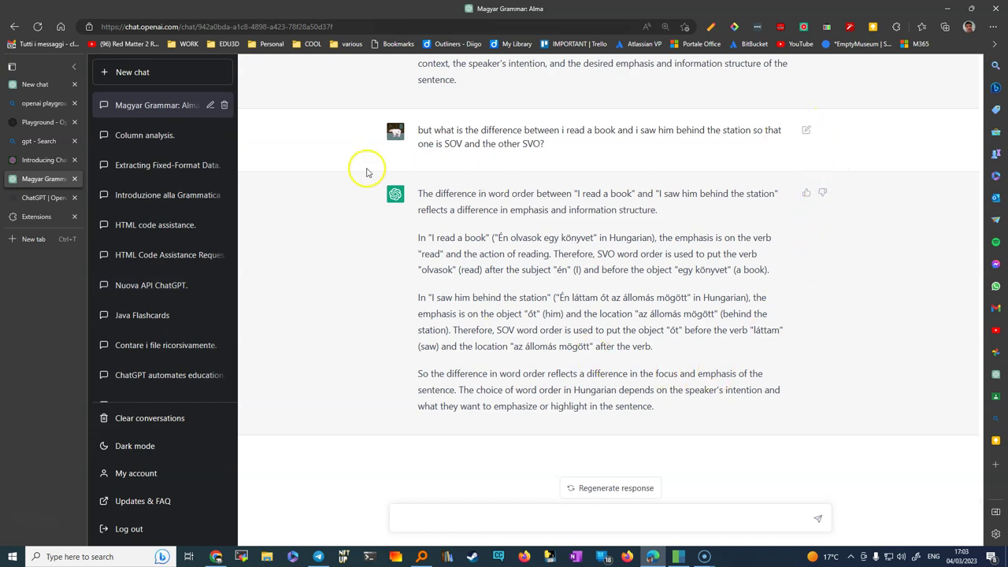